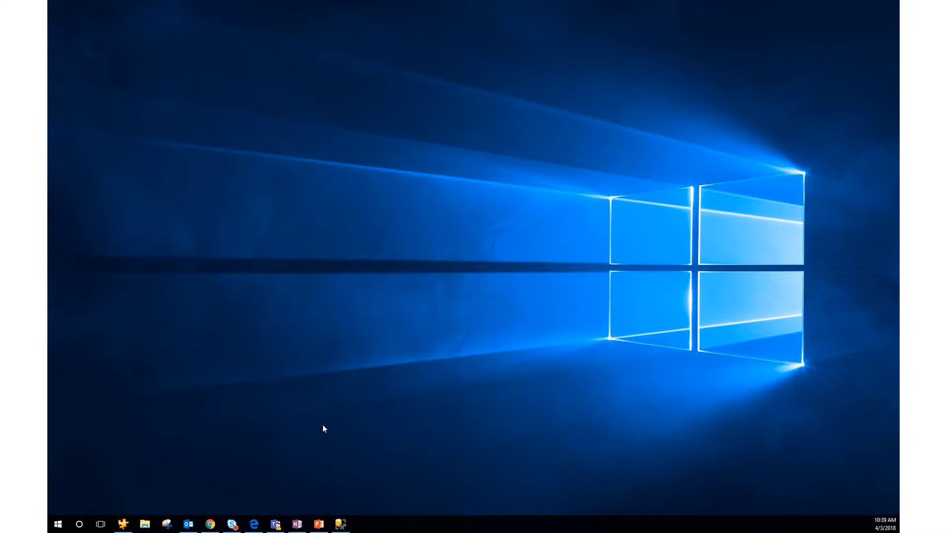
- Switch to SQL Server Management Studio and open a new query on the master database of sqlacademyserver
click(340, 524)
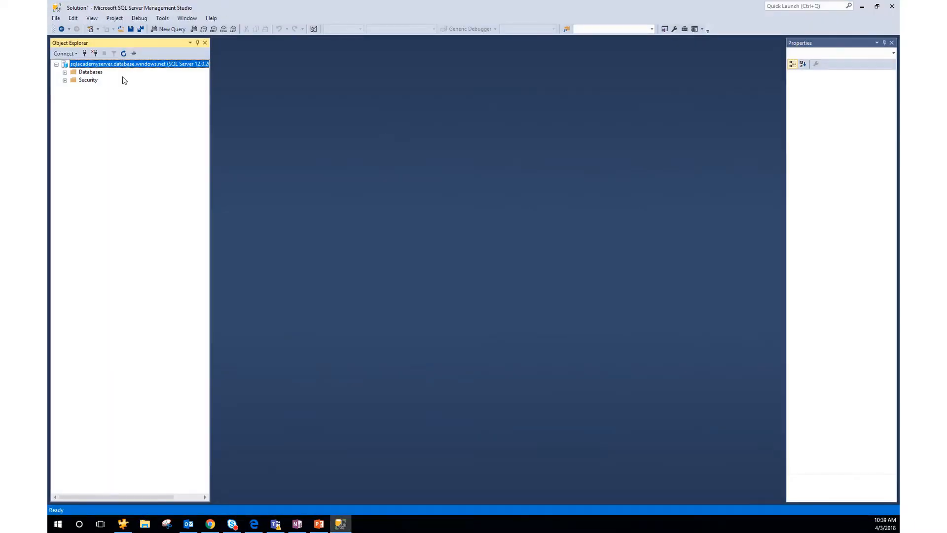
click(64, 72)
click(99, 89)
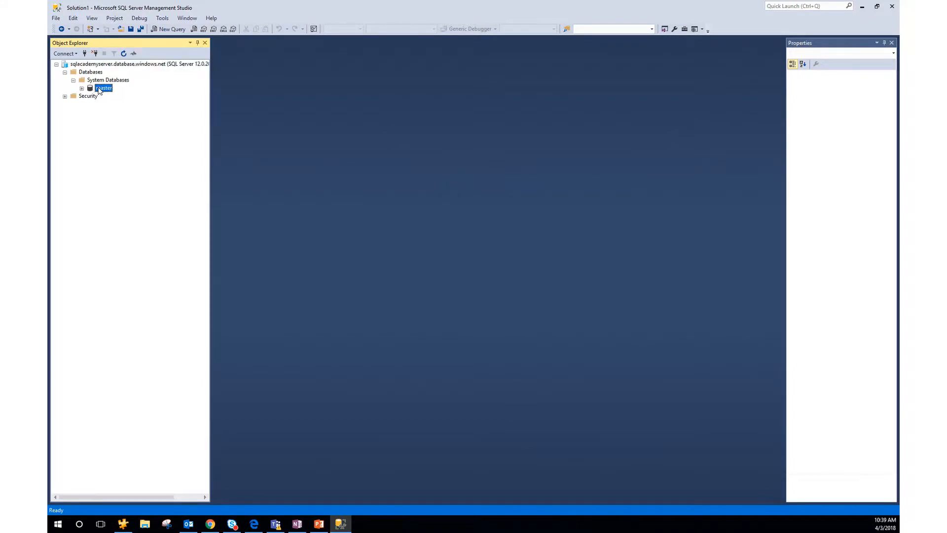
right_click(100, 90)
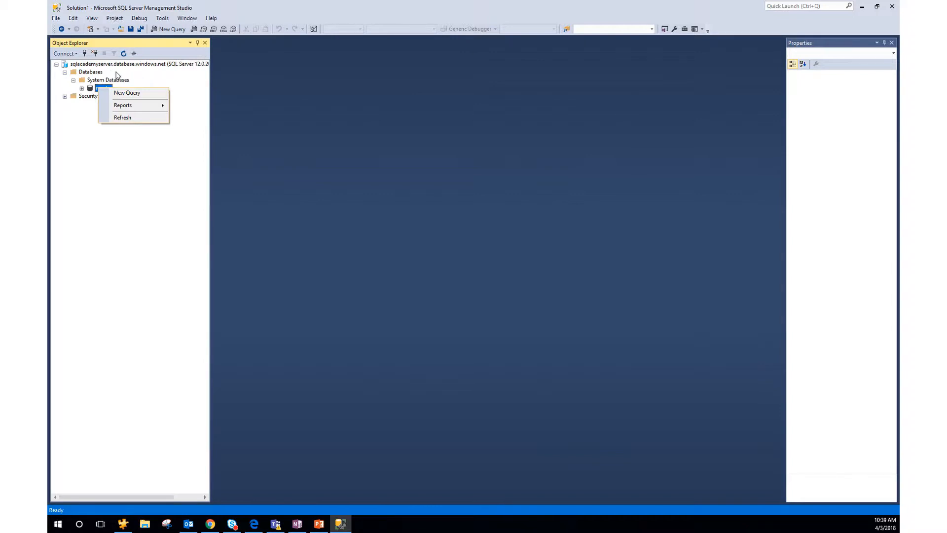
click(126, 95)
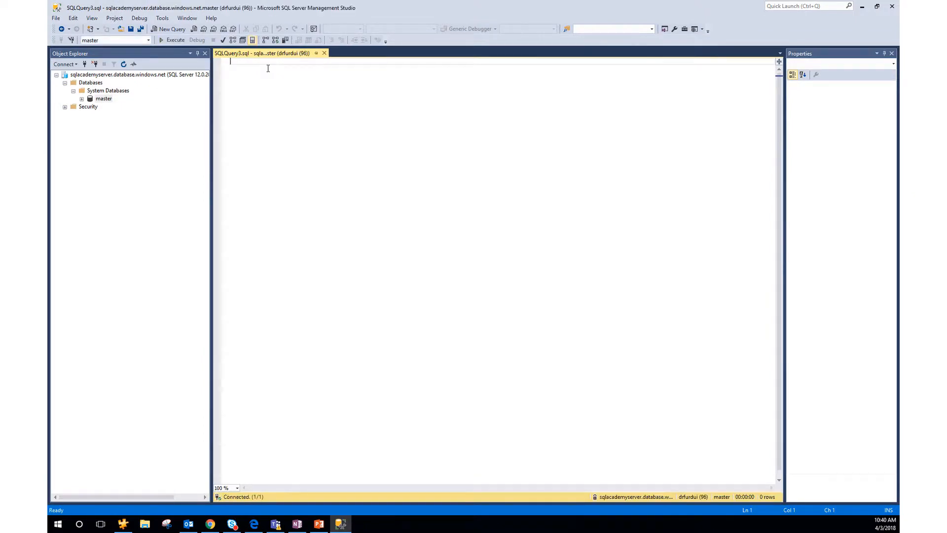
- Write the statement CREATE DATABASE [?] (EDITION= 'Basic') on the first line of the query and execute it
text(CREATE DATABASE [?] (EDITION= 'Basic'))
click(234, 70)
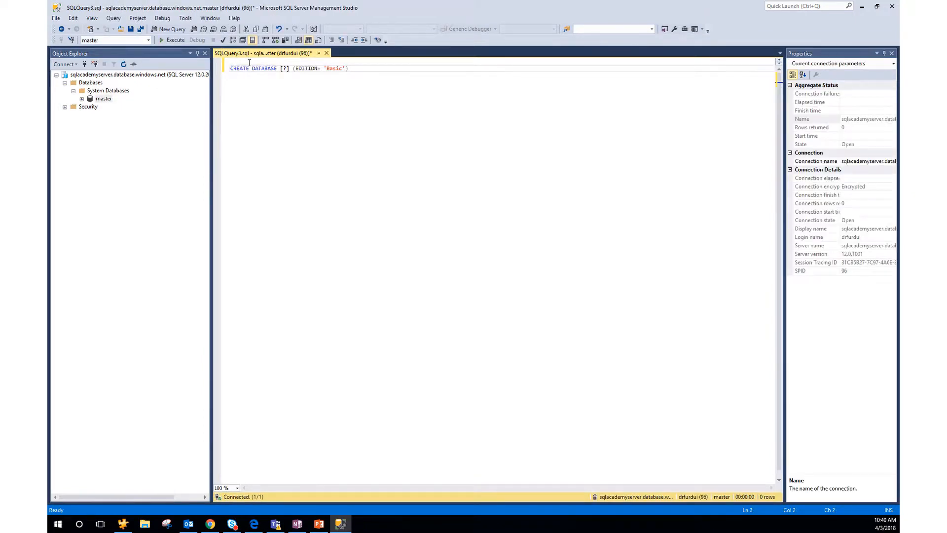
key(BackSpace)
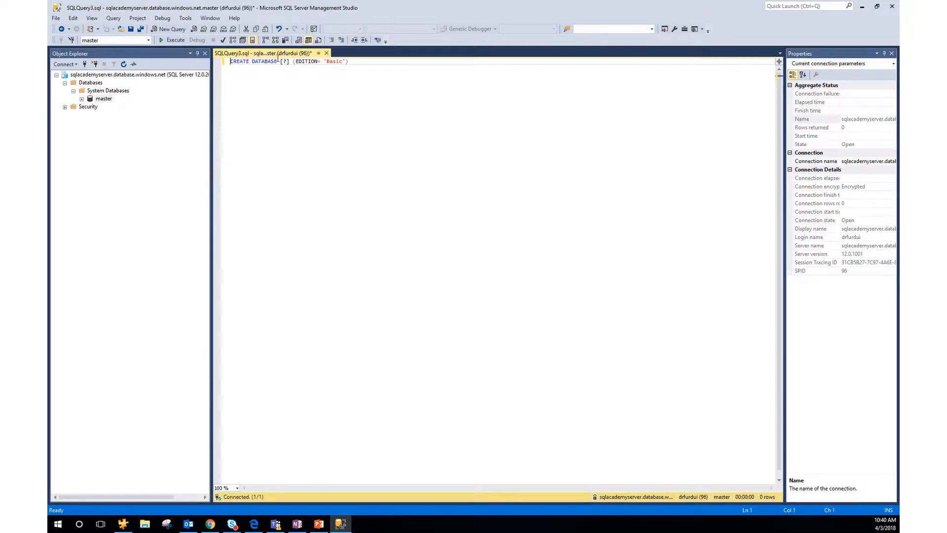
click(172, 40)
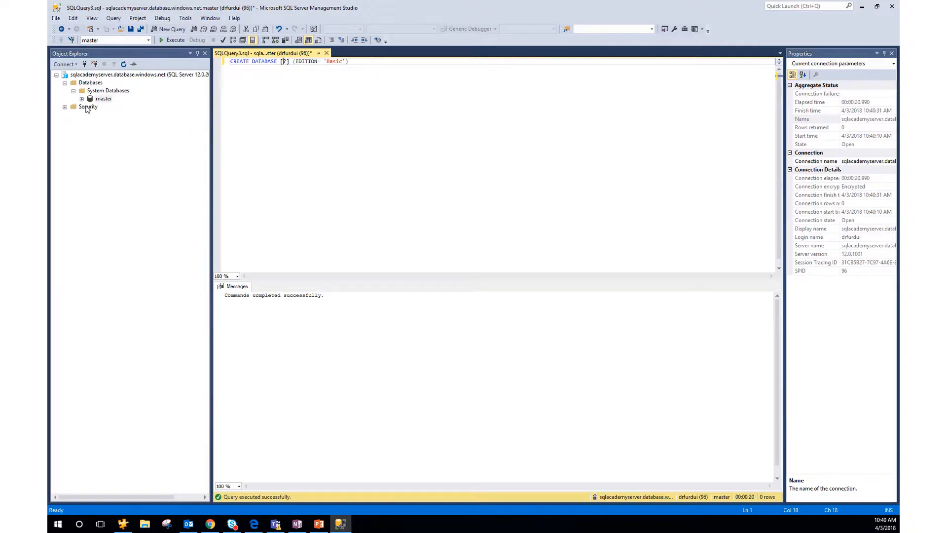
- Refresh the server in Object Explorer and look for the new ? database under Databases
right_click(87, 78)
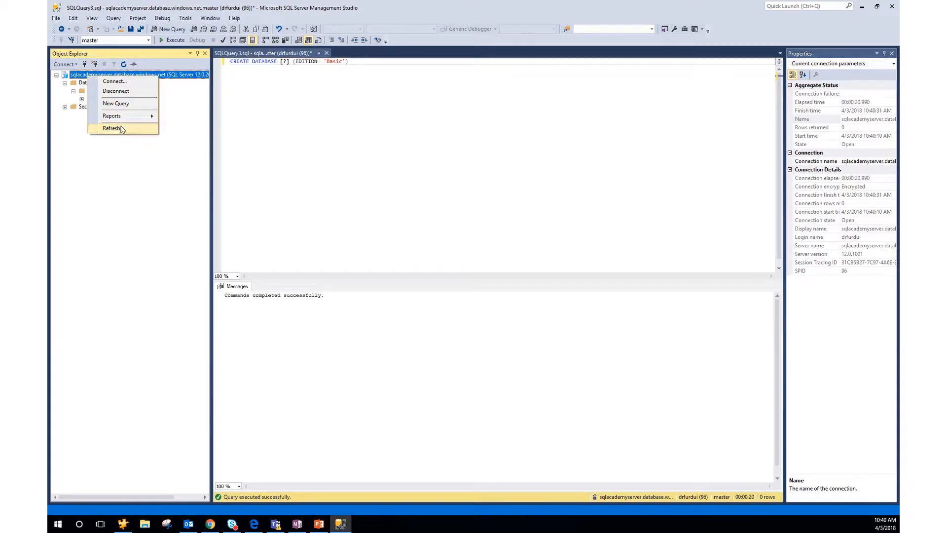
click(120, 127)
click(65, 83)
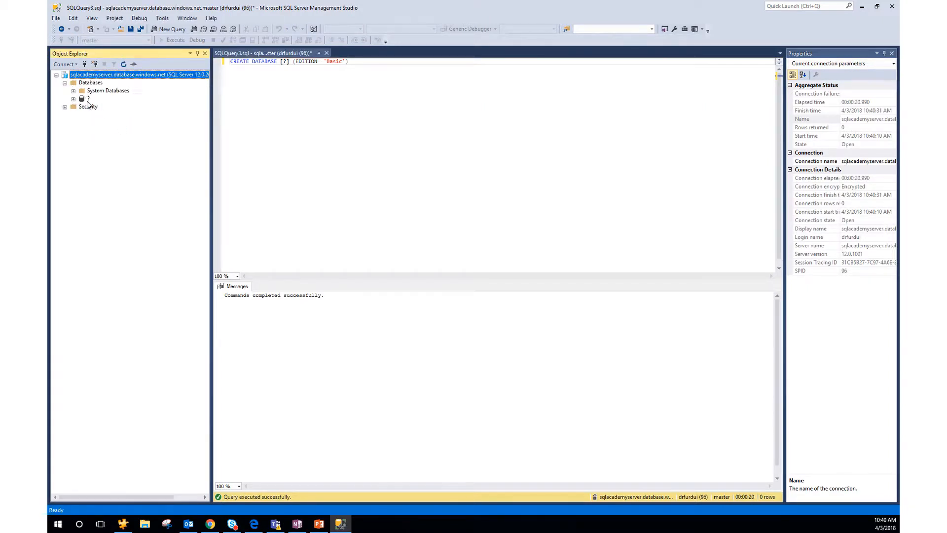
click(87, 100)
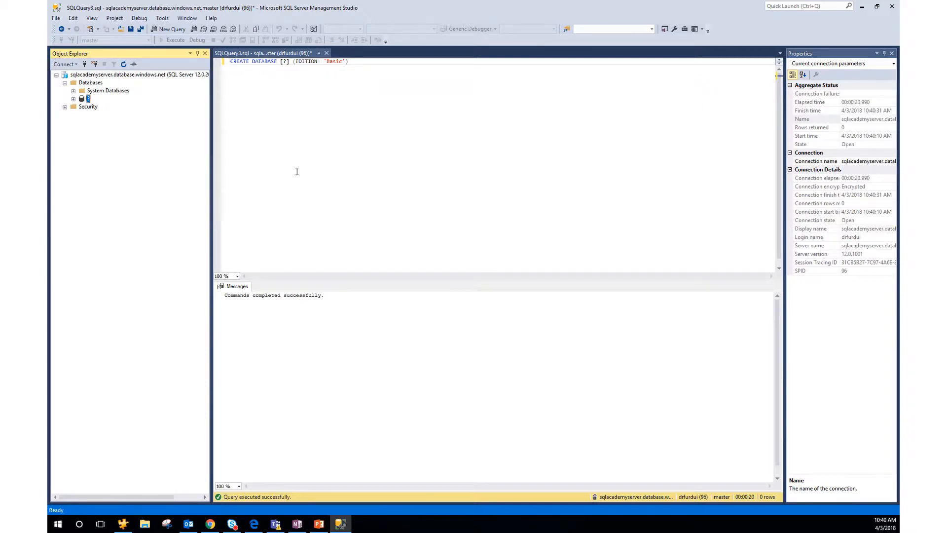
click(306, 357)
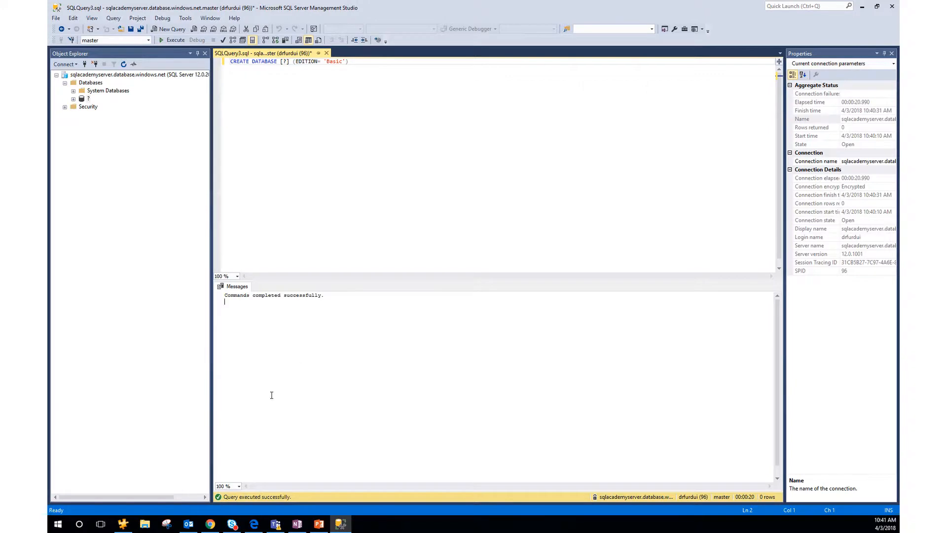
- Switch to the Azure portal in the browser and open sqlacademyserver from the list of SQL servers
click(254, 524)
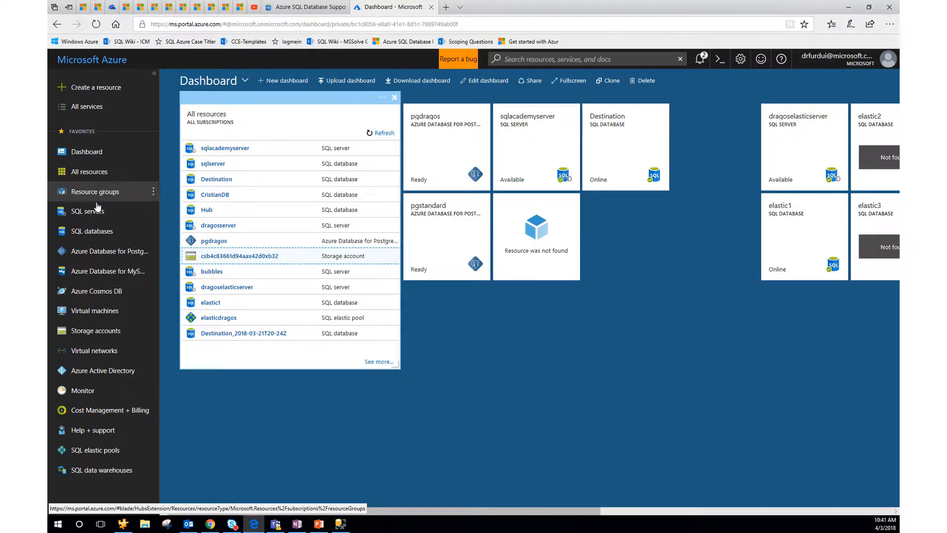
click(85, 232)
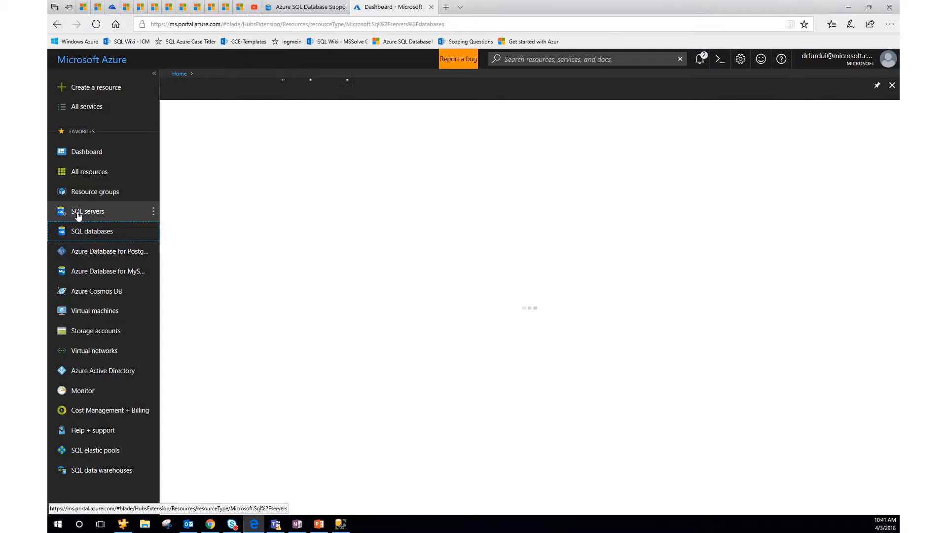
click(78, 216)
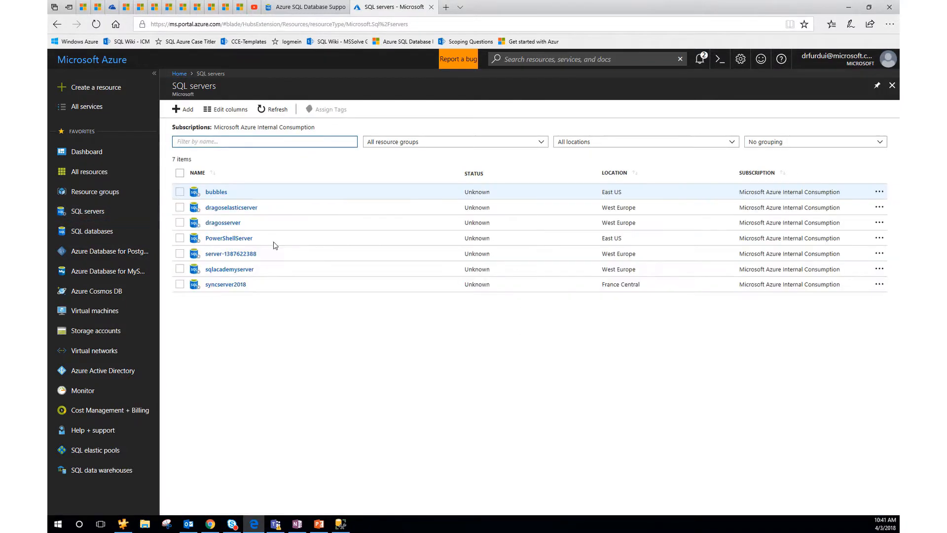
click(223, 274)
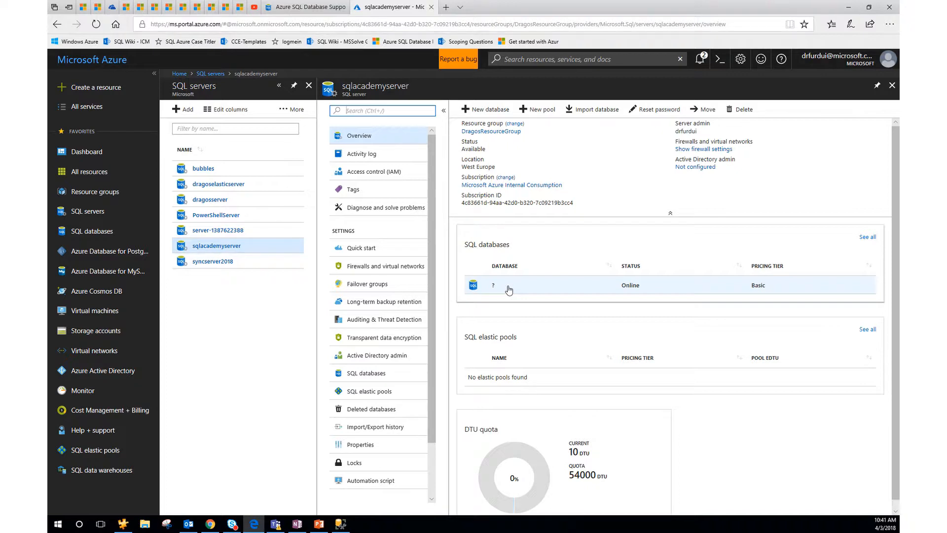
- Try to open the ? database from the server's overview and examine the message on the resulting page
click(509, 290)
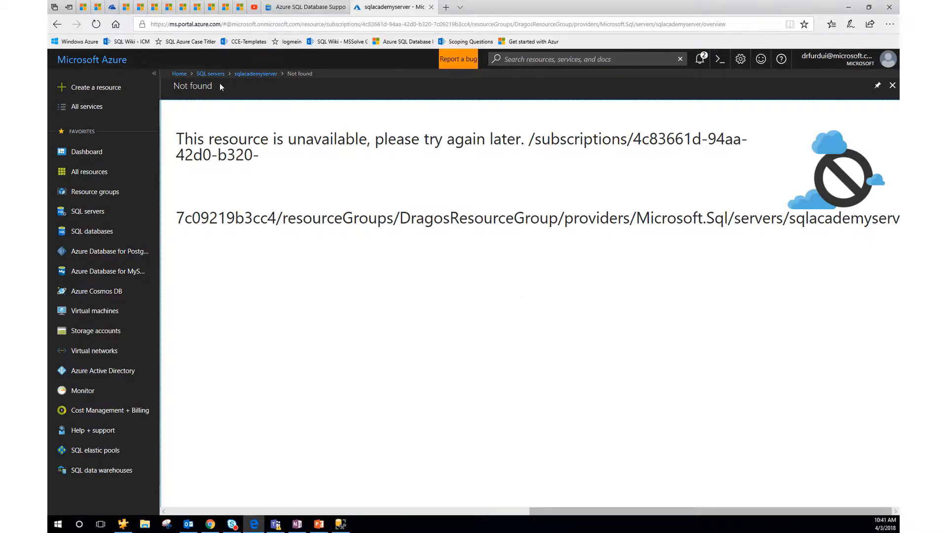
triple_click(181, 87)
click(181, 85)
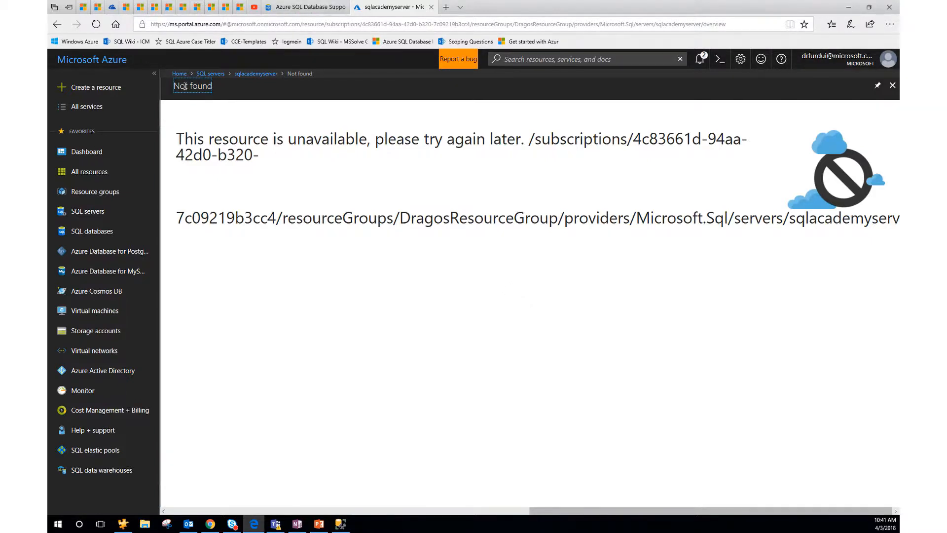
drag(176, 138, 289, 162)
click(290, 166)
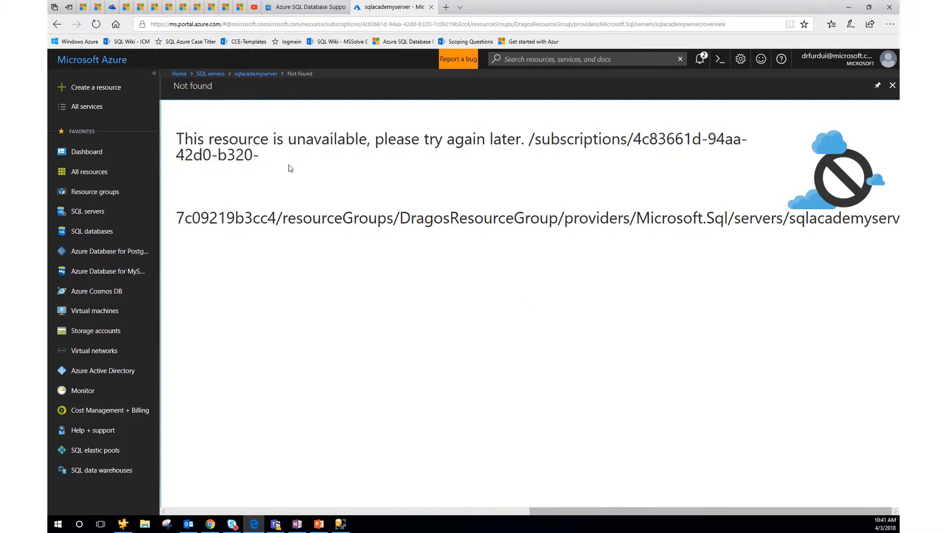
- Start creating a SQL database in the portal, enter ?? as its name, and read the naming rule
click(94, 232)
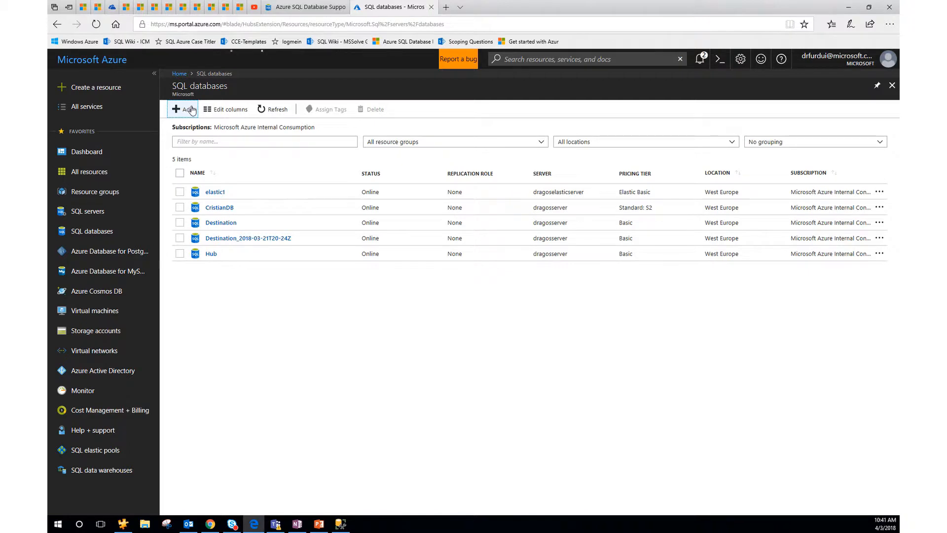
click(190, 109)
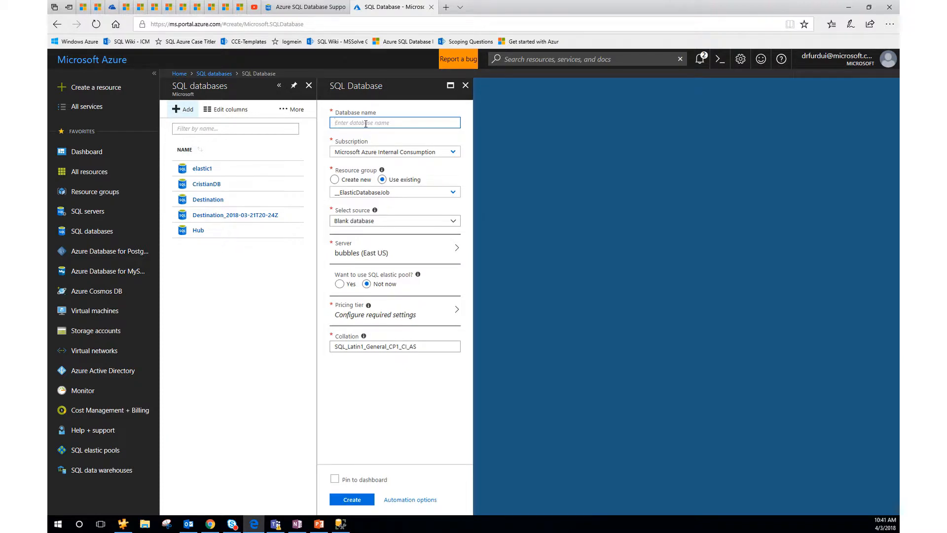
text(??)
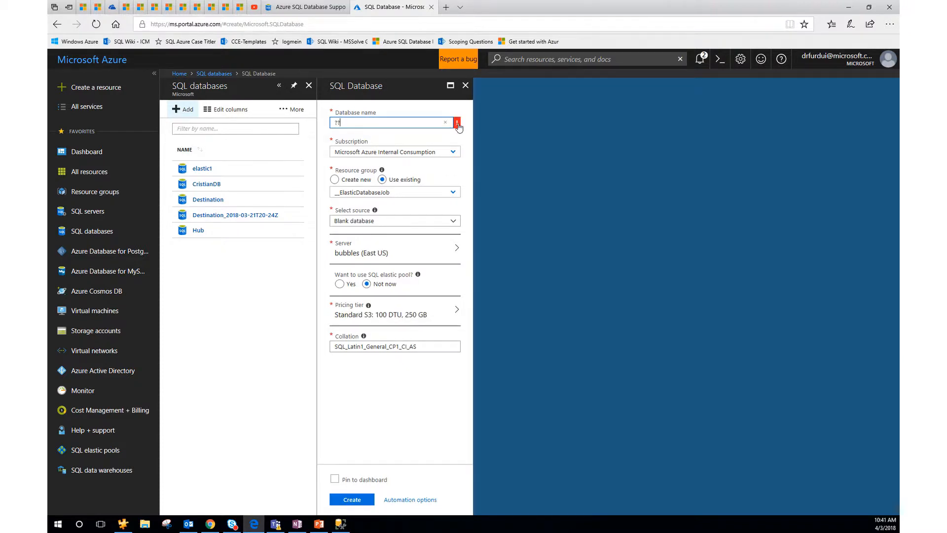
mouse_move(458, 126)
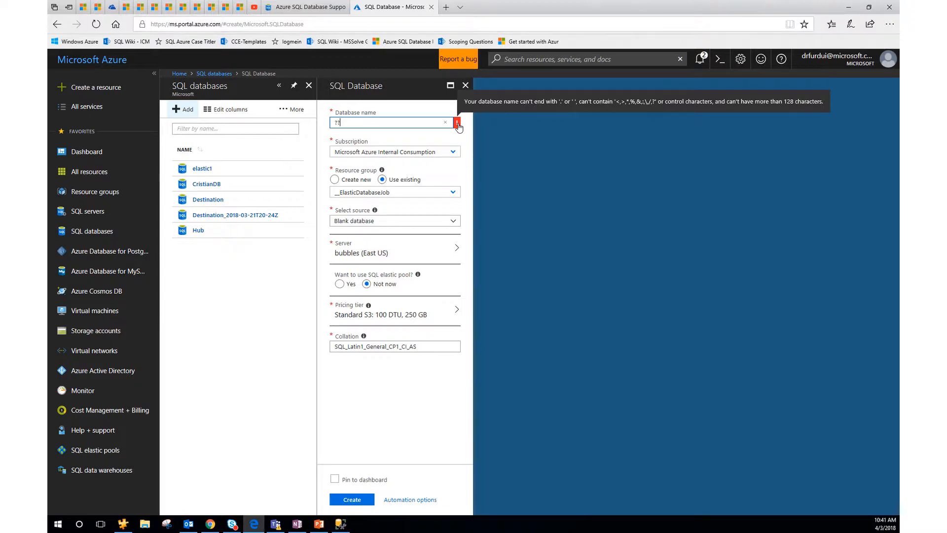
- Return to SQL Server Management Studio and replace the query with ALTER DATABASE [database_name] MODIFY NAME = [new_database_name]
click(848, 7)
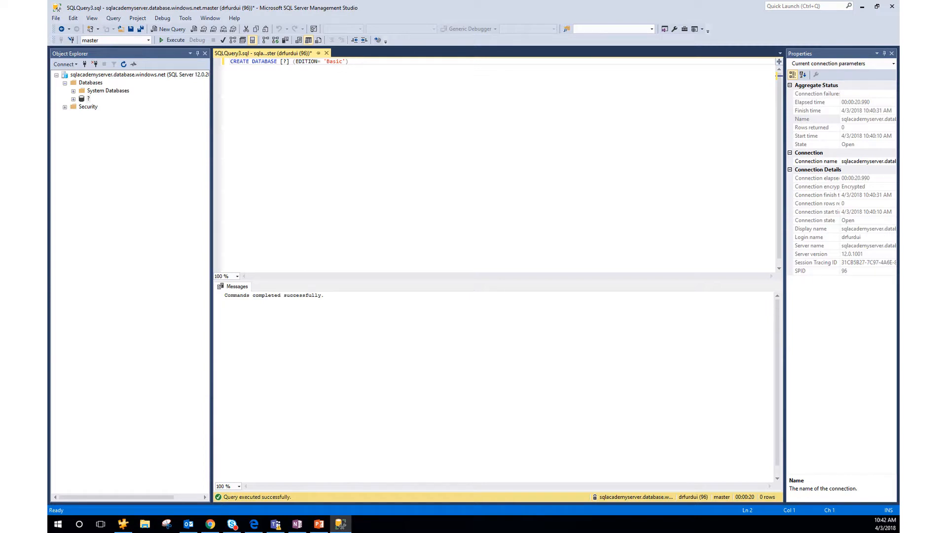
key(alt+Tab)
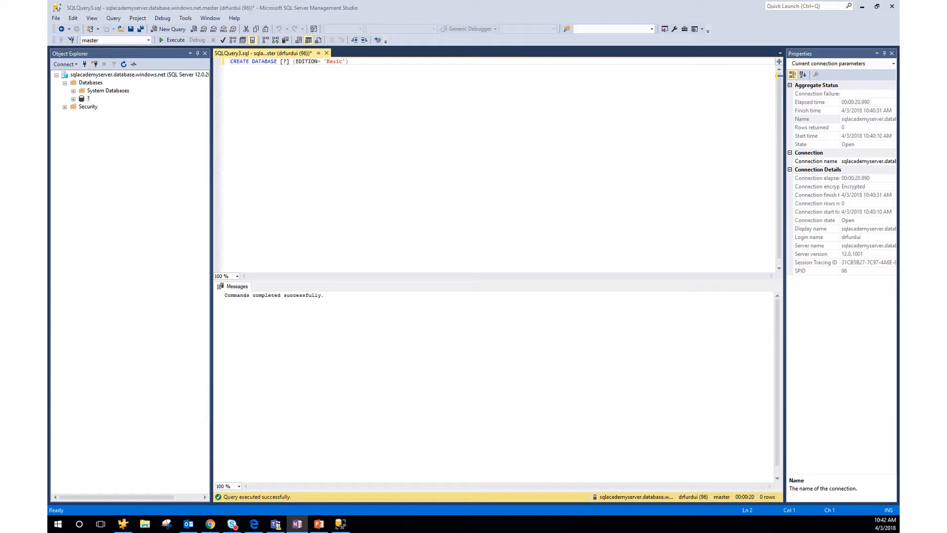
drag(349, 62, 231, 69)
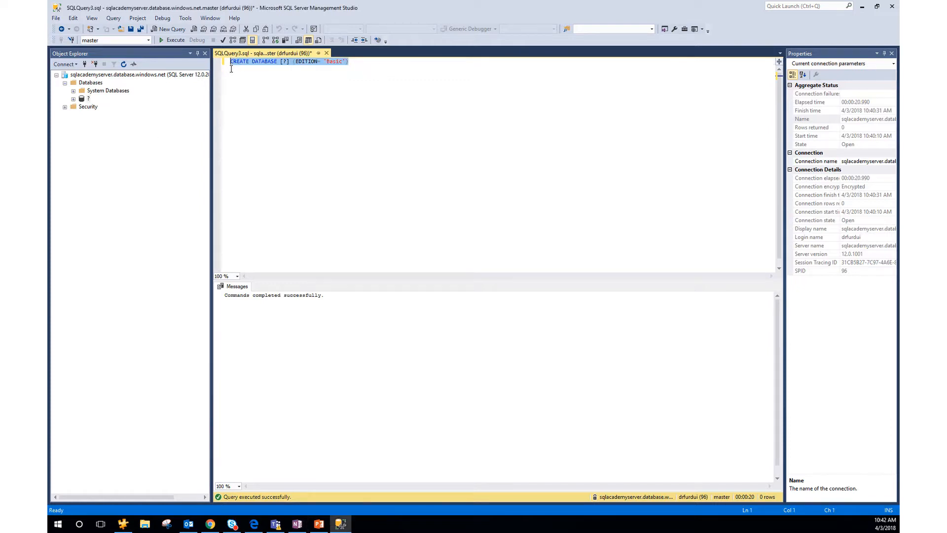
text(ALTER DATABASE [database_name] MODIFY NAME = [new_database_name])
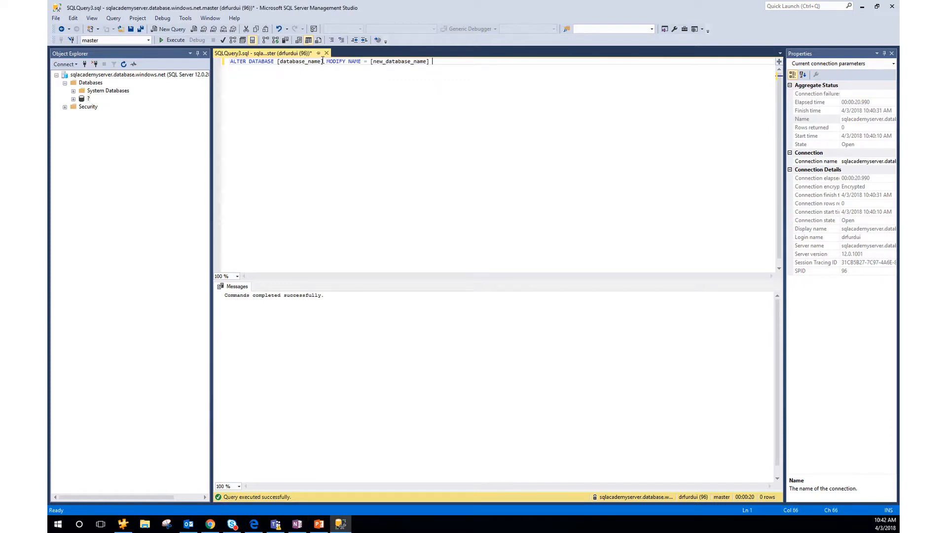
- Fill in ? as the current database name and sqlacademy as the new name, and execute the rename statement
drag(321, 61, 293, 65)
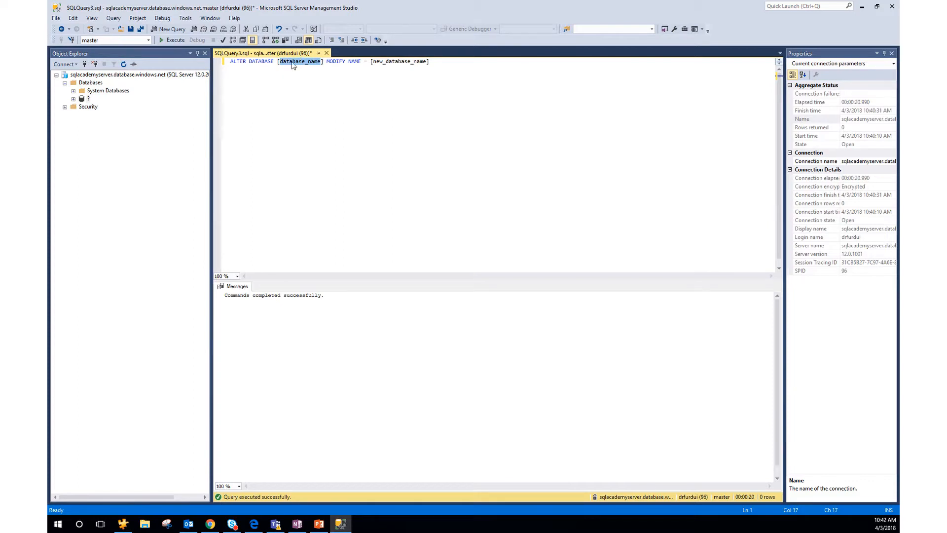
text(?)
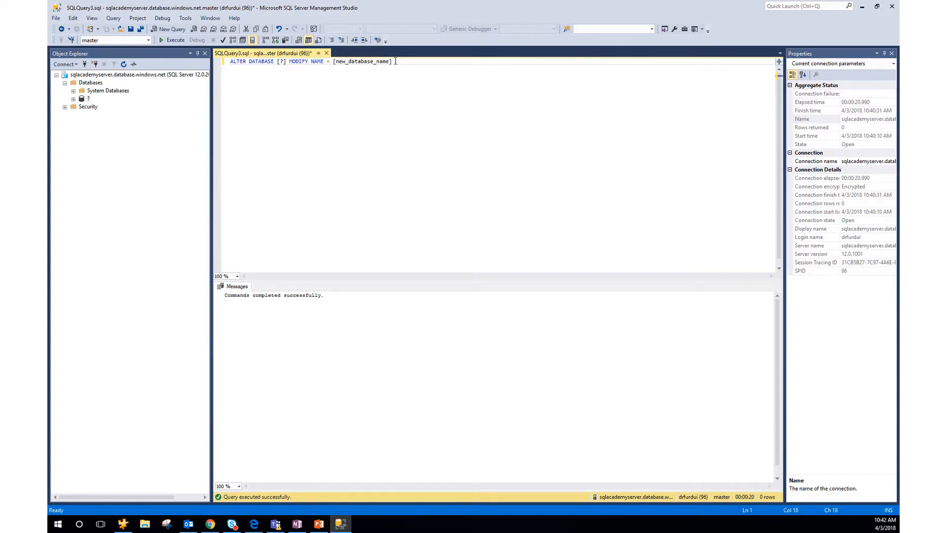
drag(395, 61, 336, 63)
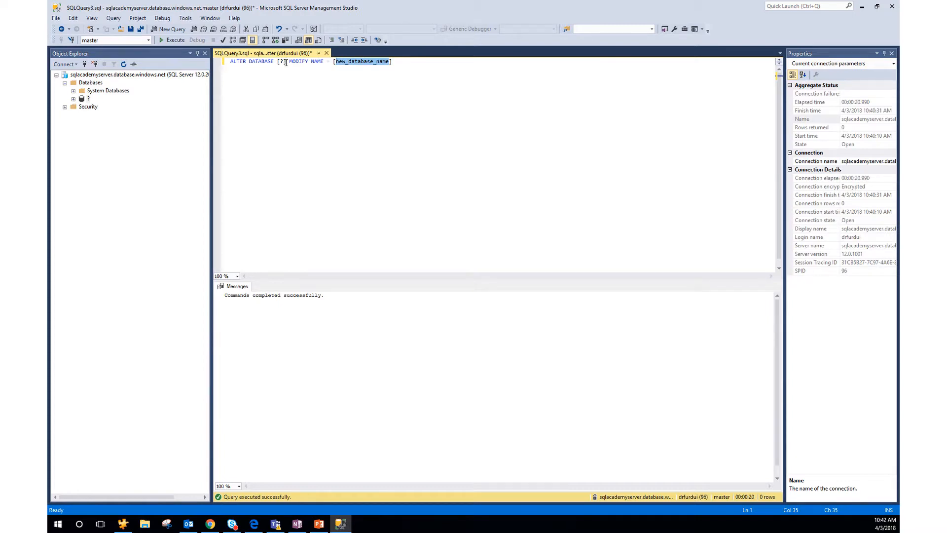
text(sqlaca)
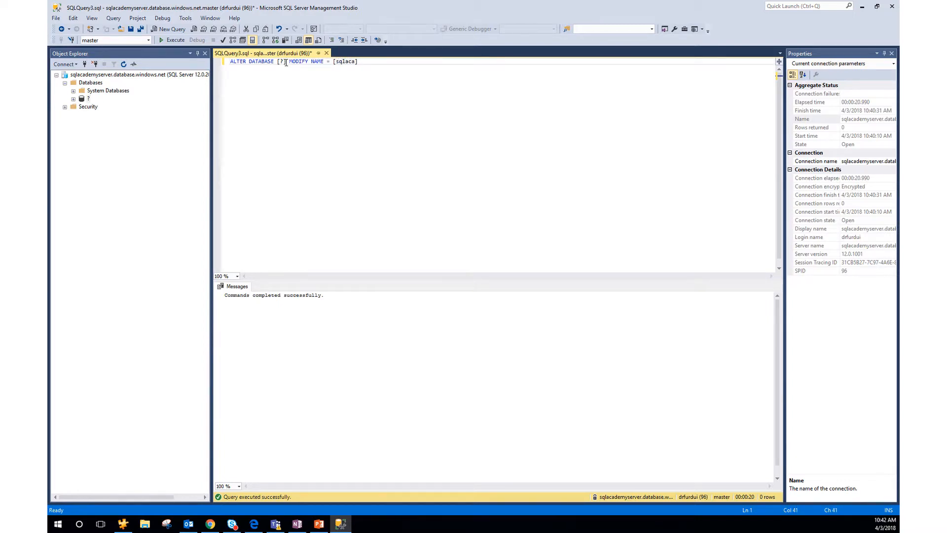
text(demy)
key(End)
click(172, 40)
- Refresh the server in Object Explorer and expand the renamed sqlacademy database
right_click(109, 75)
click(132, 127)
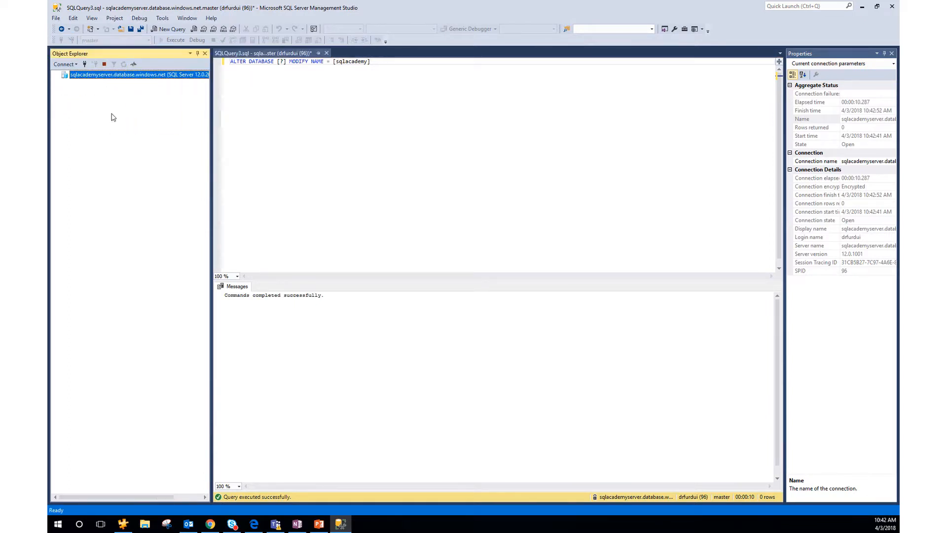
click(89, 99)
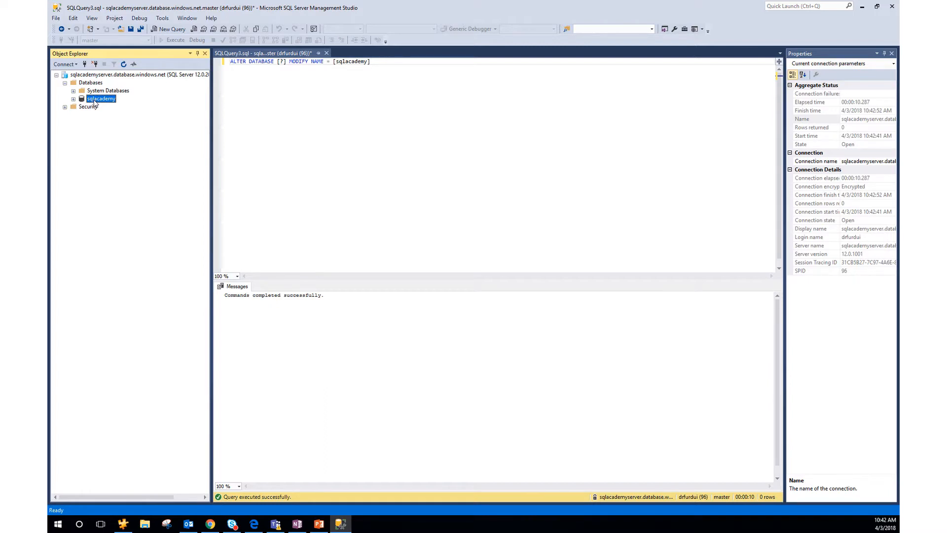
click(73, 99)
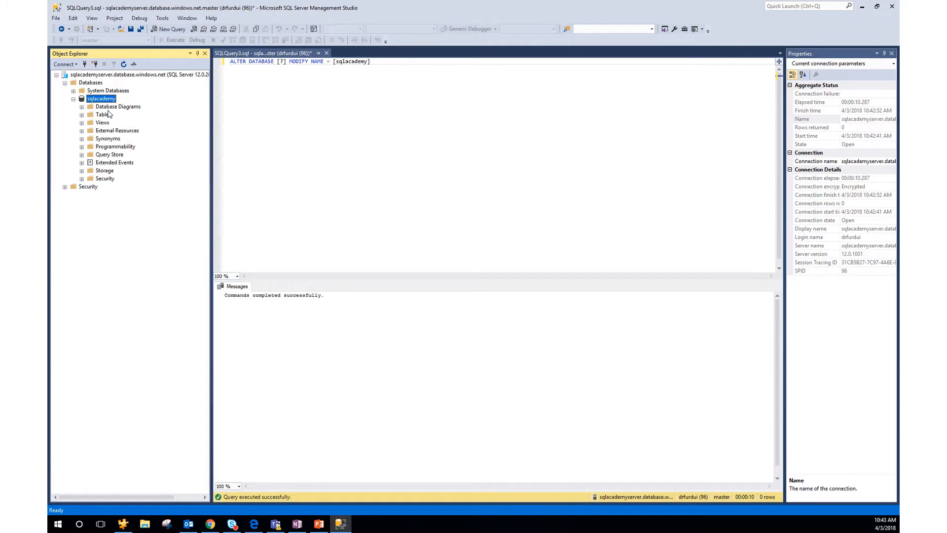
- Switch back to the Azure portal, open the sqlacademy database from sqlacademyserver, and look through its overview and settings
click(255, 525)
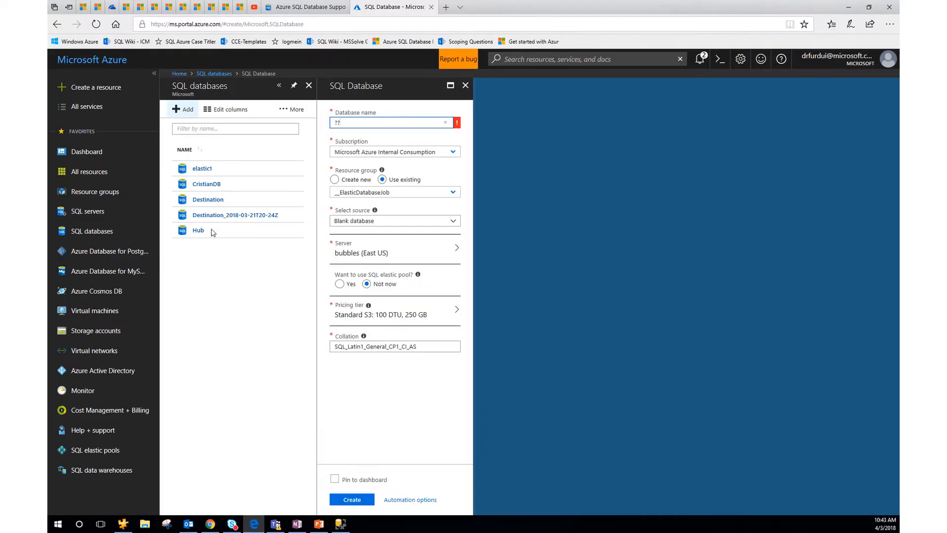
click(88, 211)
key(Return)
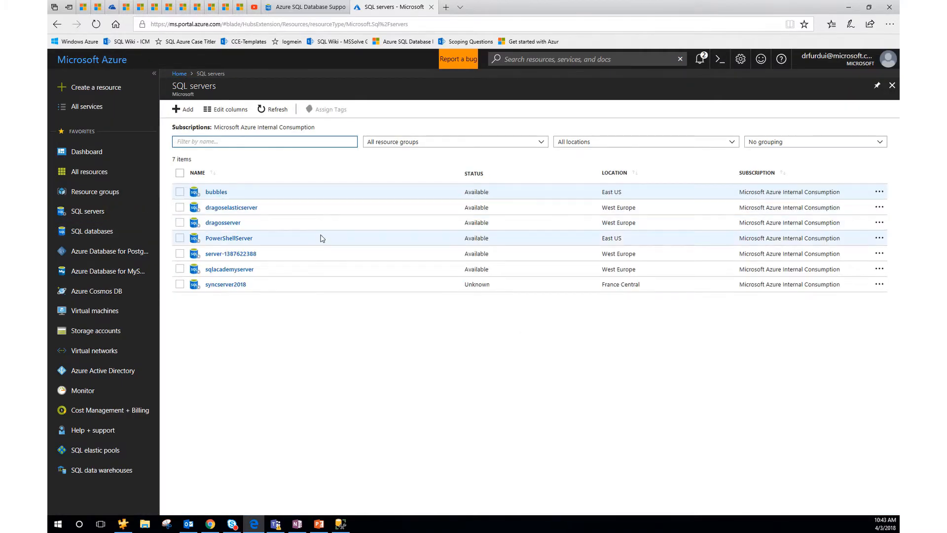
click(238, 272)
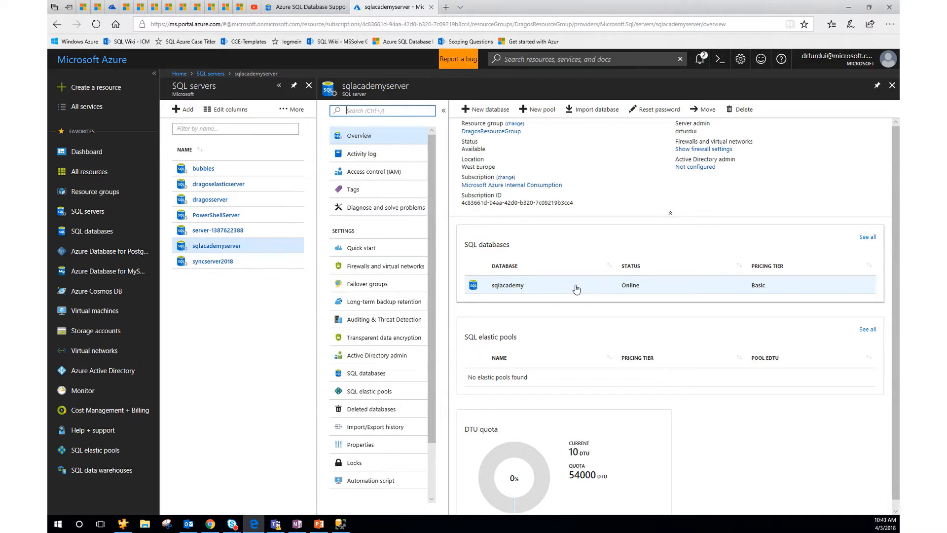
click(527, 289)
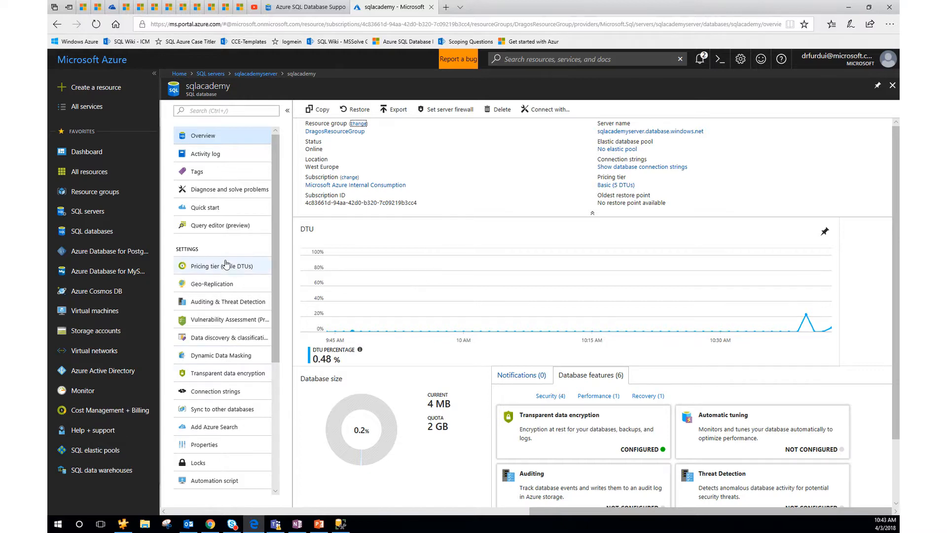
scroll(225, 276, down, 4)
scroll(225, 301, up, 4)
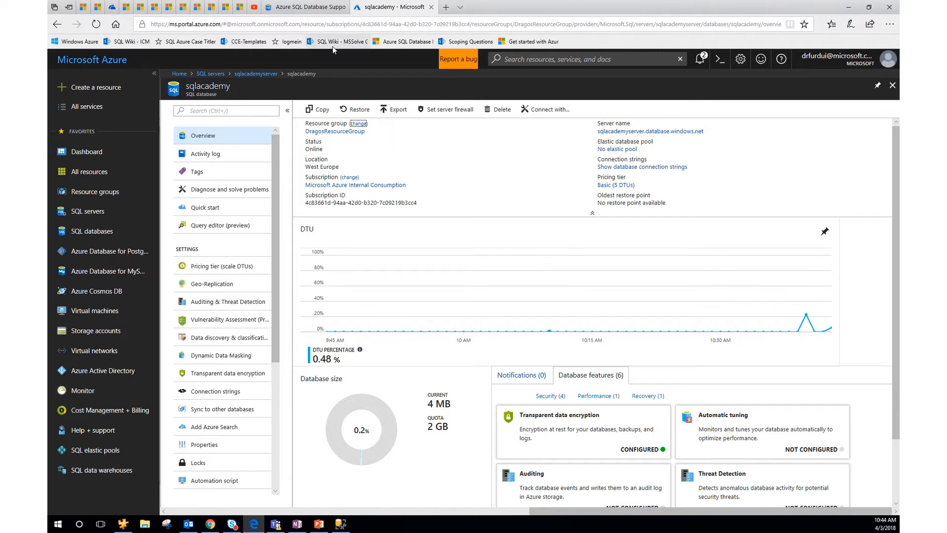
- View the Azure SQL Database Support blog and the Azure SQL Support Academy YouTube channel
click(291, 9)
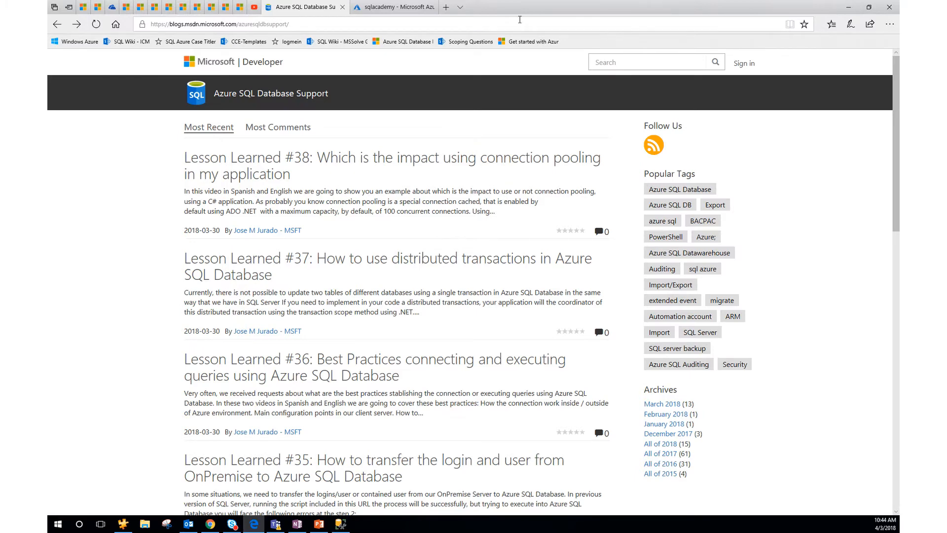
click(254, 8)
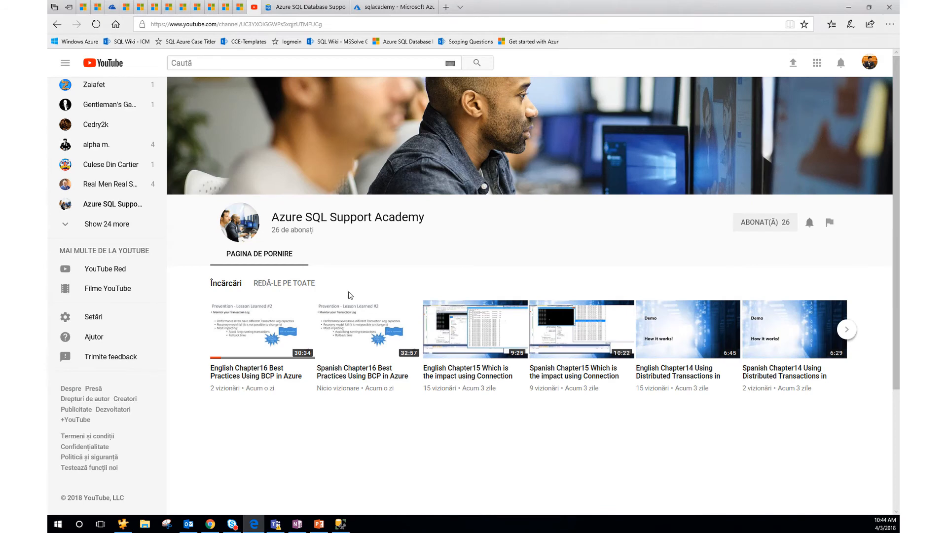